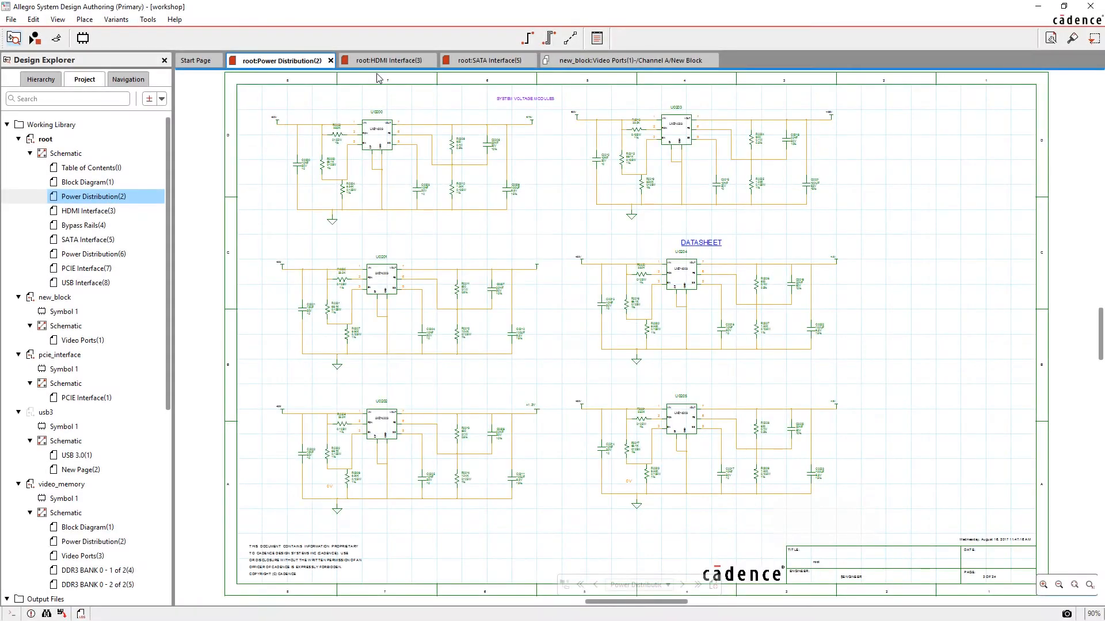
- Review the Video Ports schematic sheet, then launch demo.brd in PCB Designer
click(488, 61)
click(622, 61)
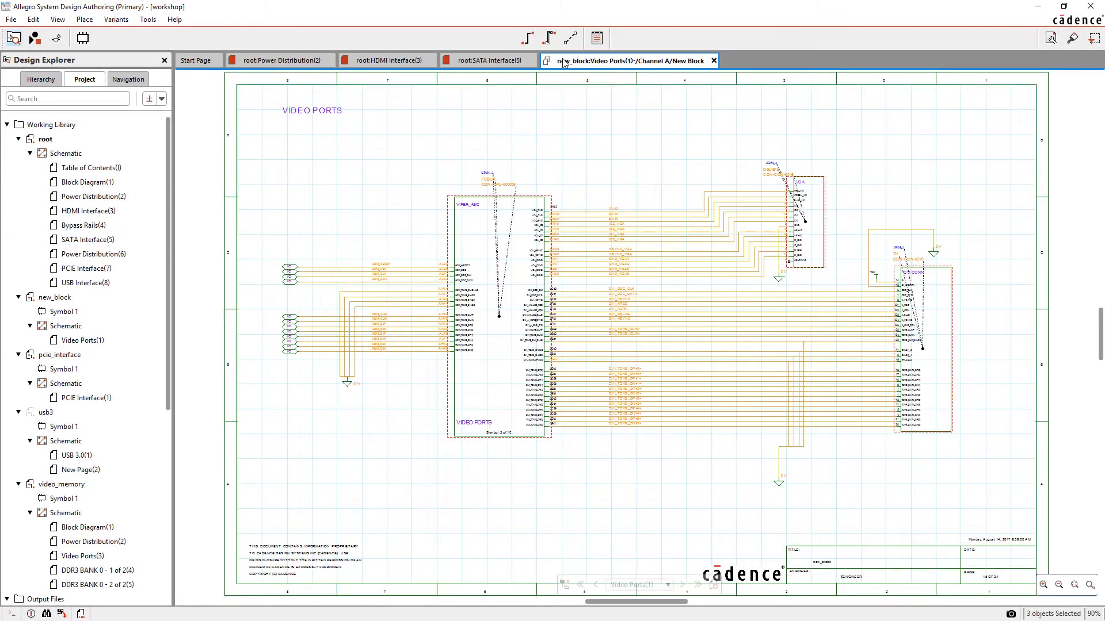
scroll(86, 345, down, 5)
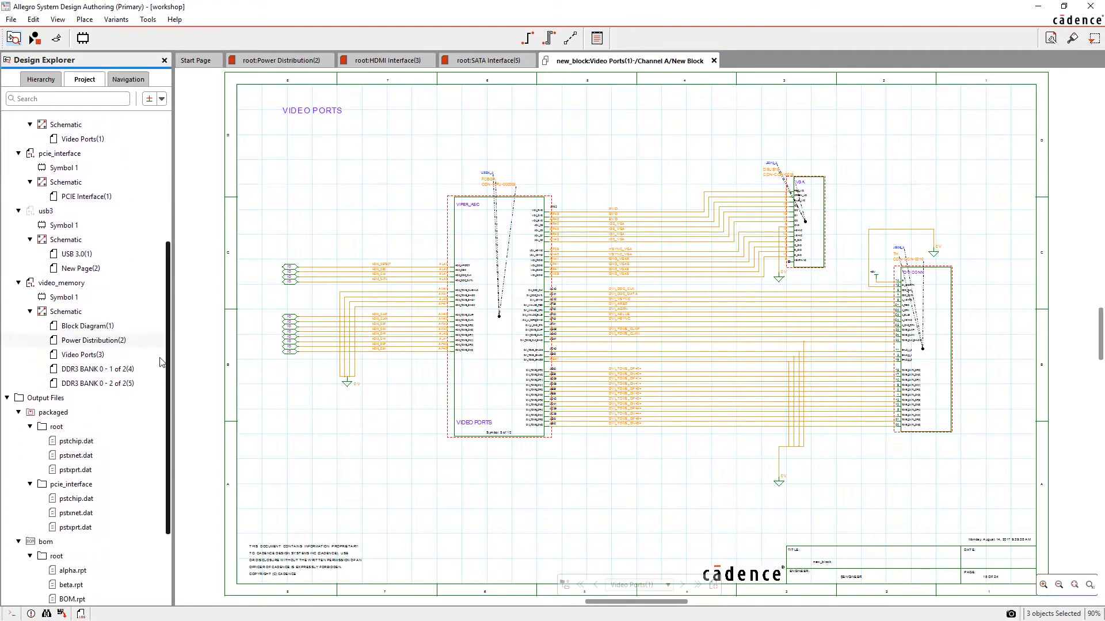
scroll(87, 388, down, 5)
double_click(76, 542)
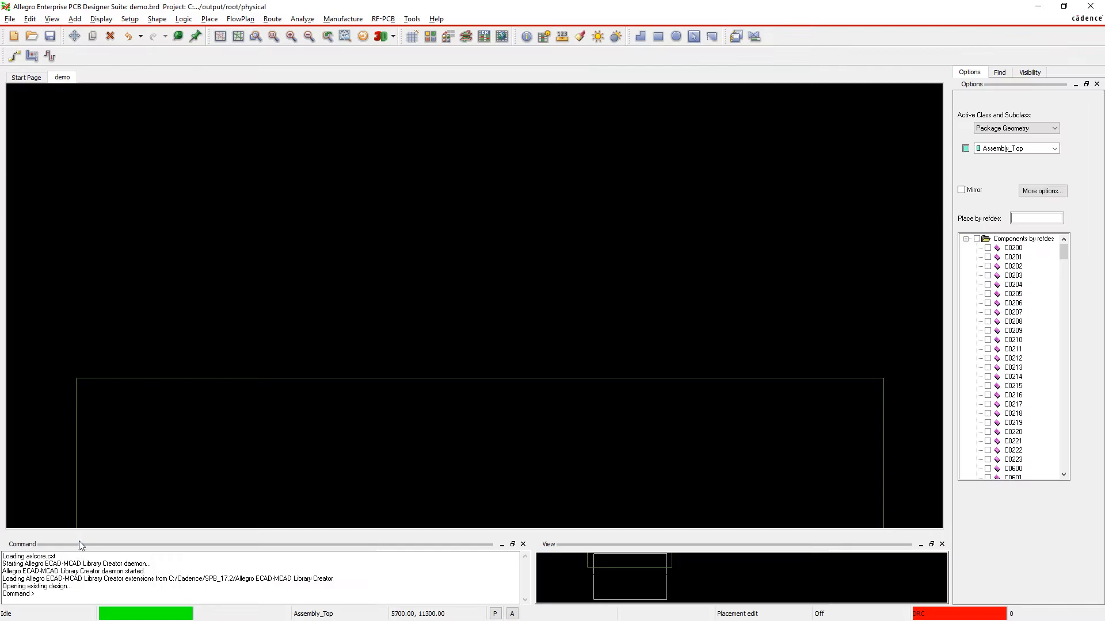
- Quick-place all components above the board outline via Place > Quickplace
click(209, 18)
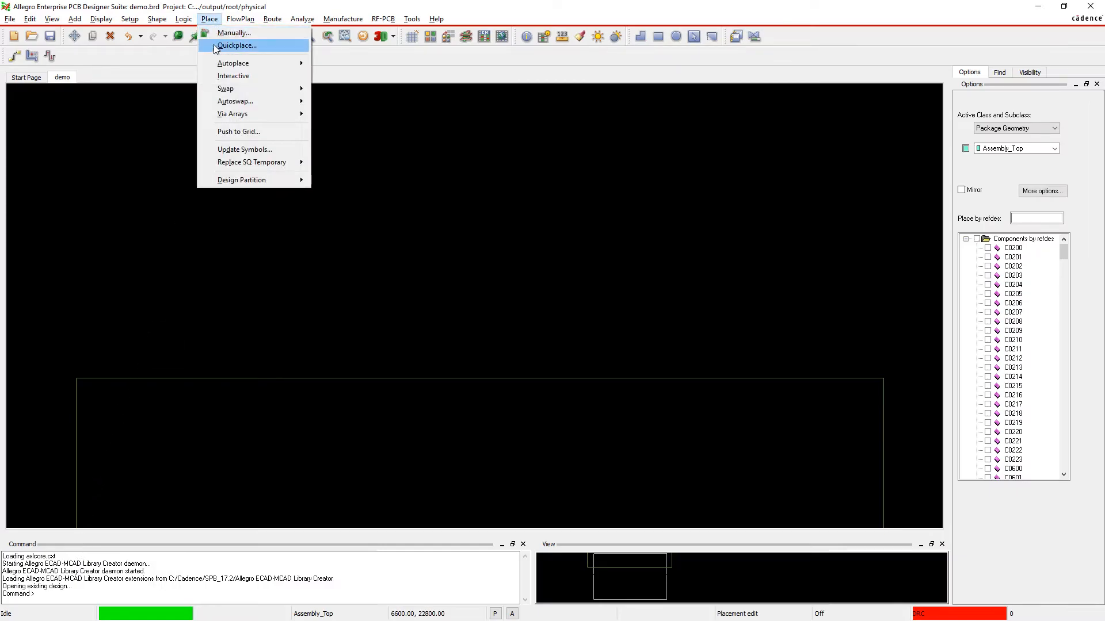
click(229, 42)
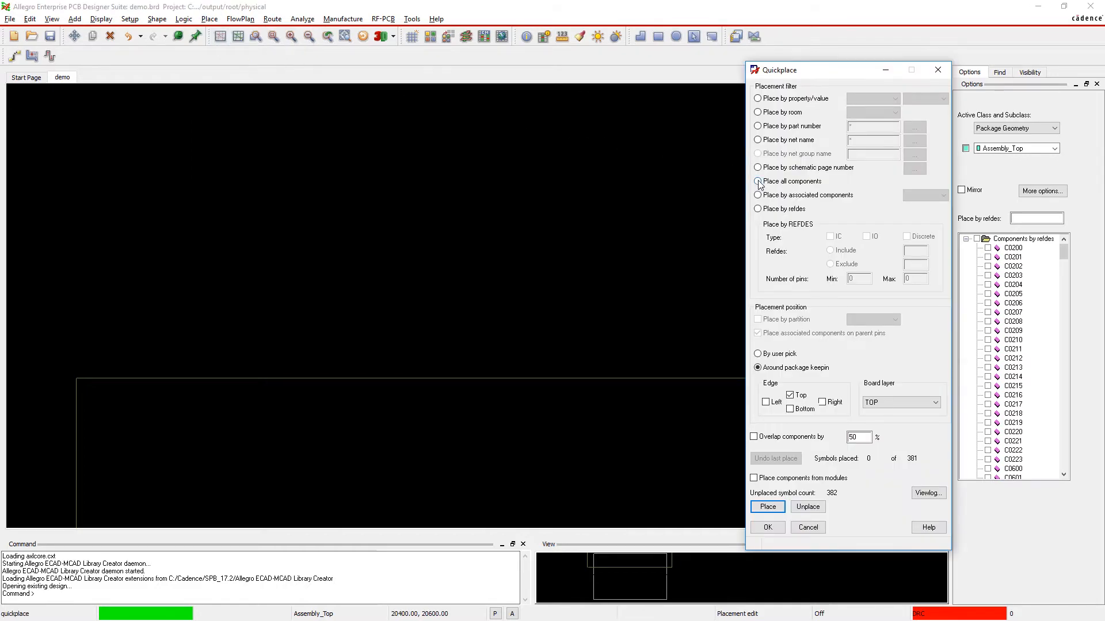
click(767, 506)
click(767, 527)
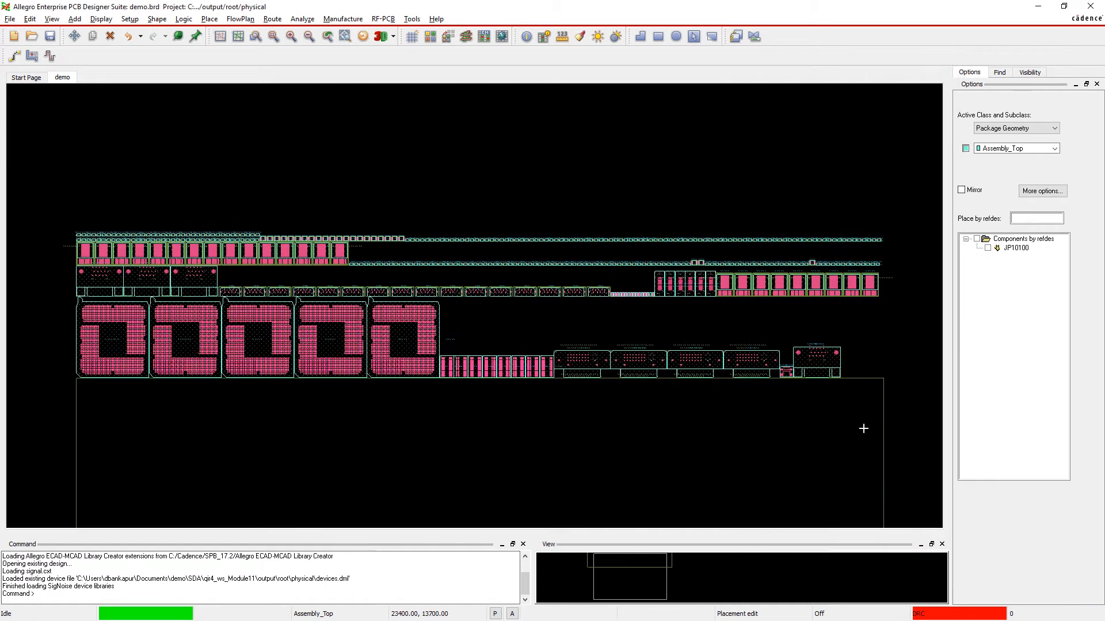
- Place the leftover JP10100 connector above the outline and restore the board window
click(989, 249)
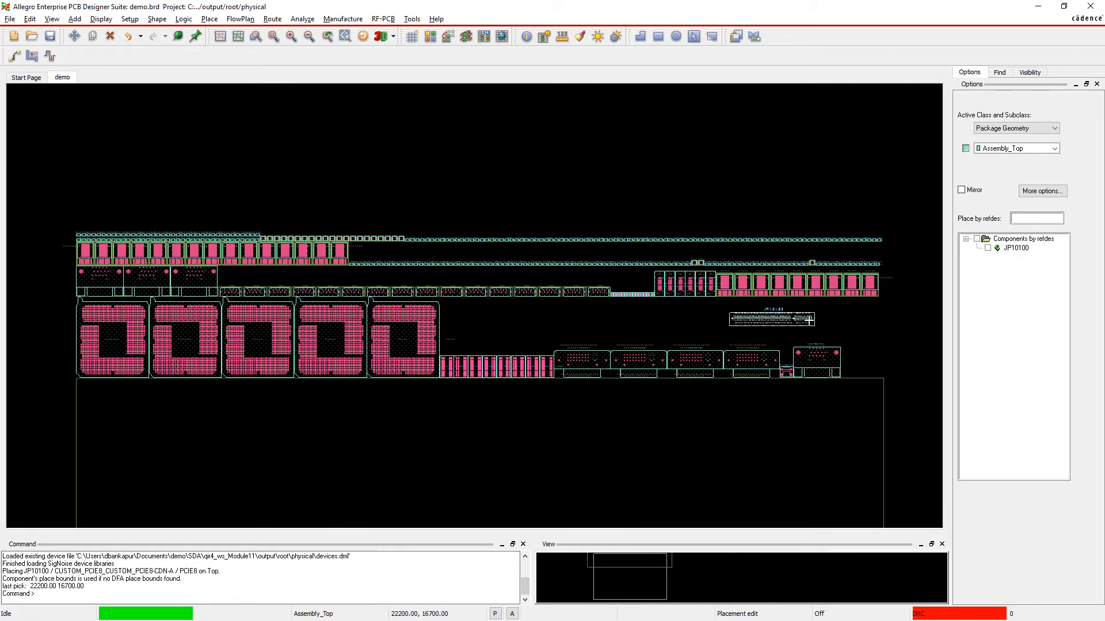
click(830, 322)
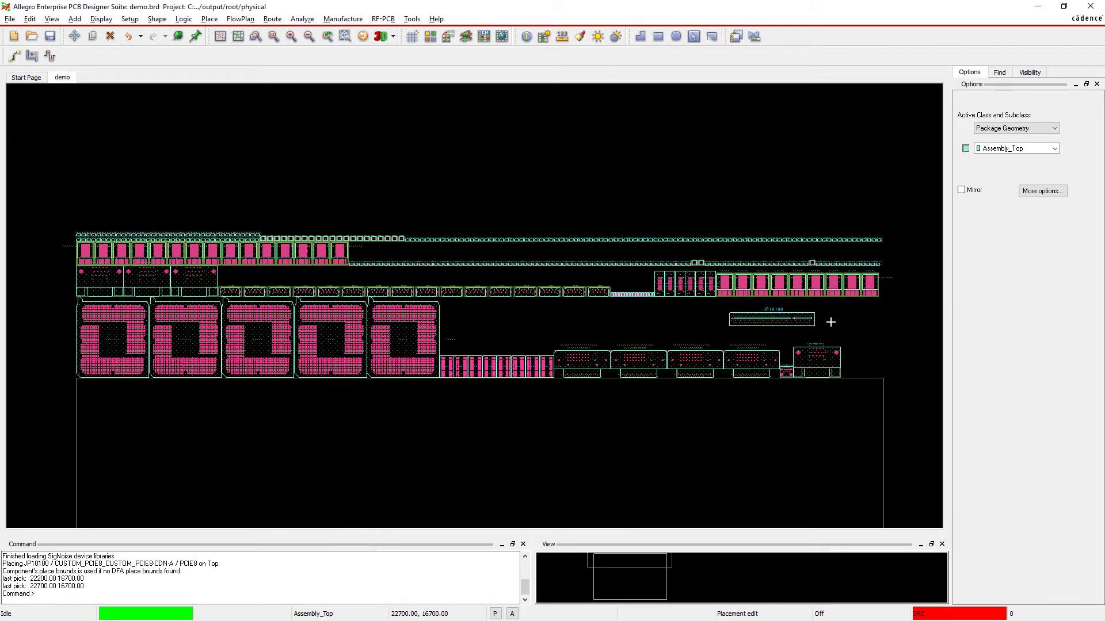
click(1064, 6)
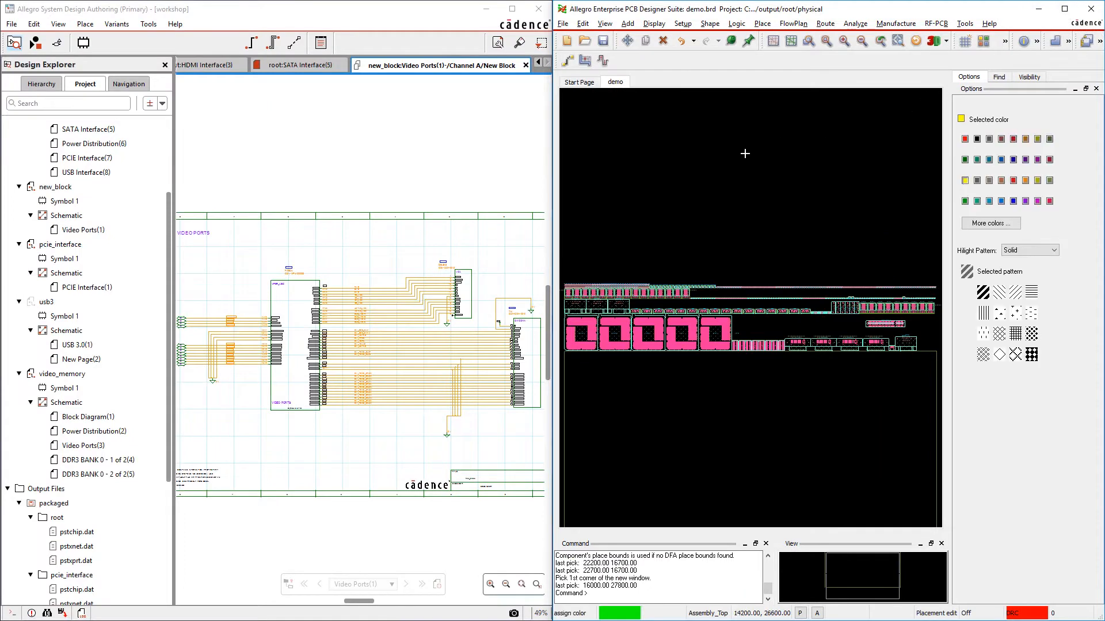
- Cross-highlight the video-port parts, then delete every placed component from the board
drag(259, 269, 542, 447)
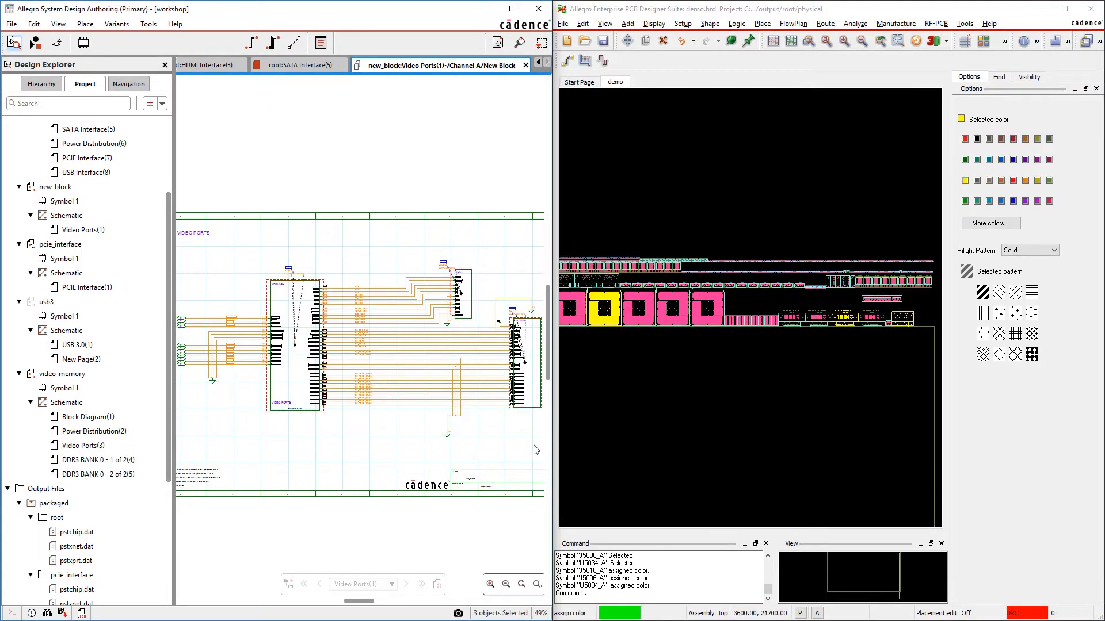
click(677, 244)
click(663, 42)
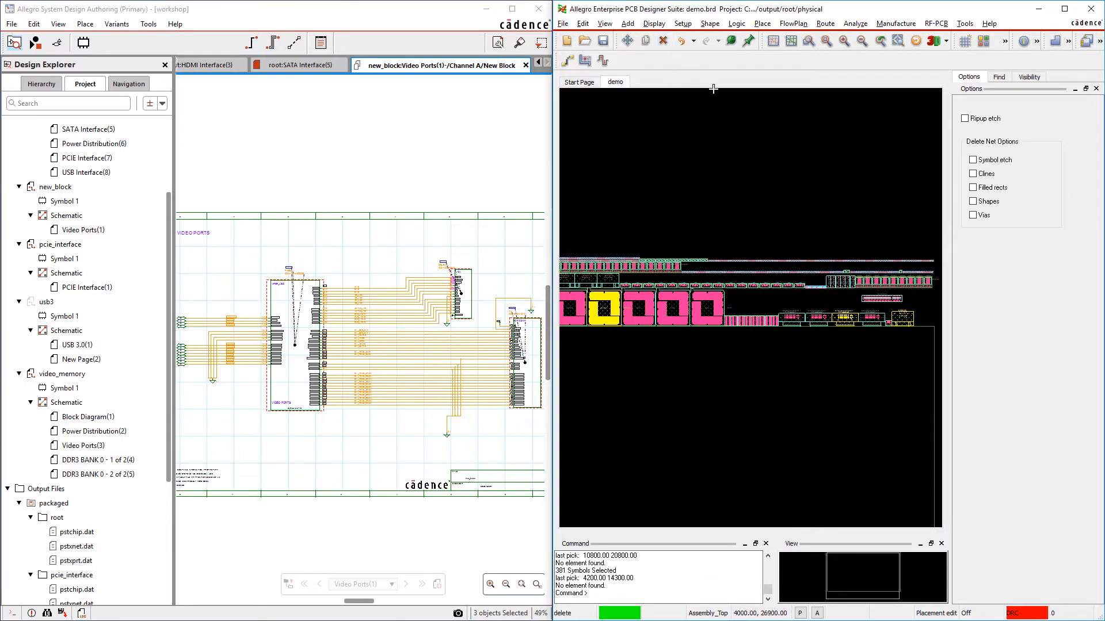
drag(939, 257, 563, 324)
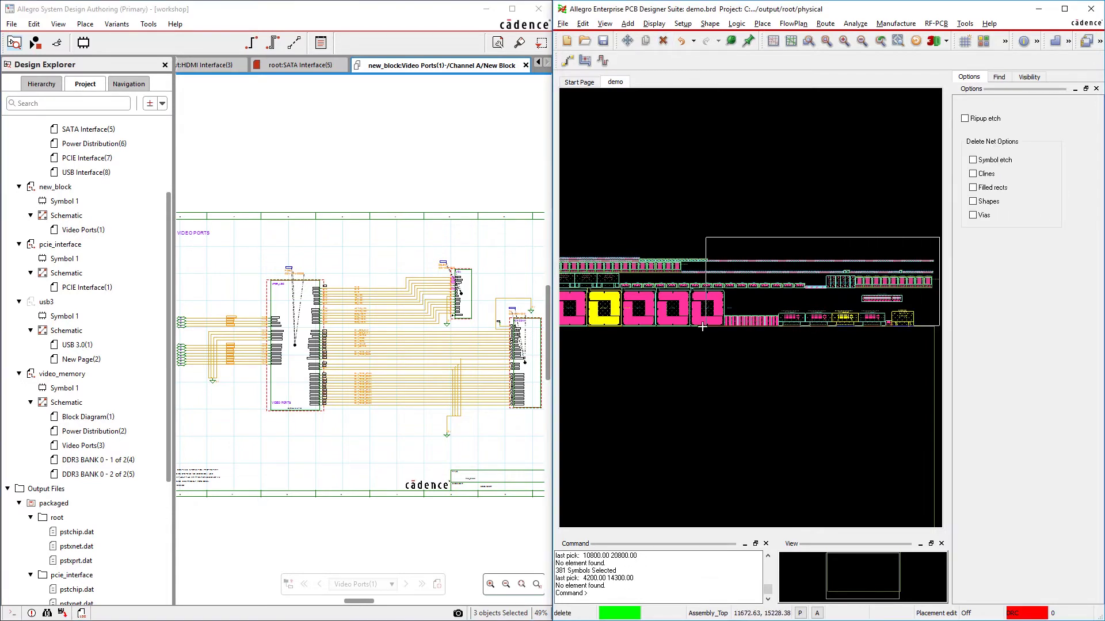
click(565, 325)
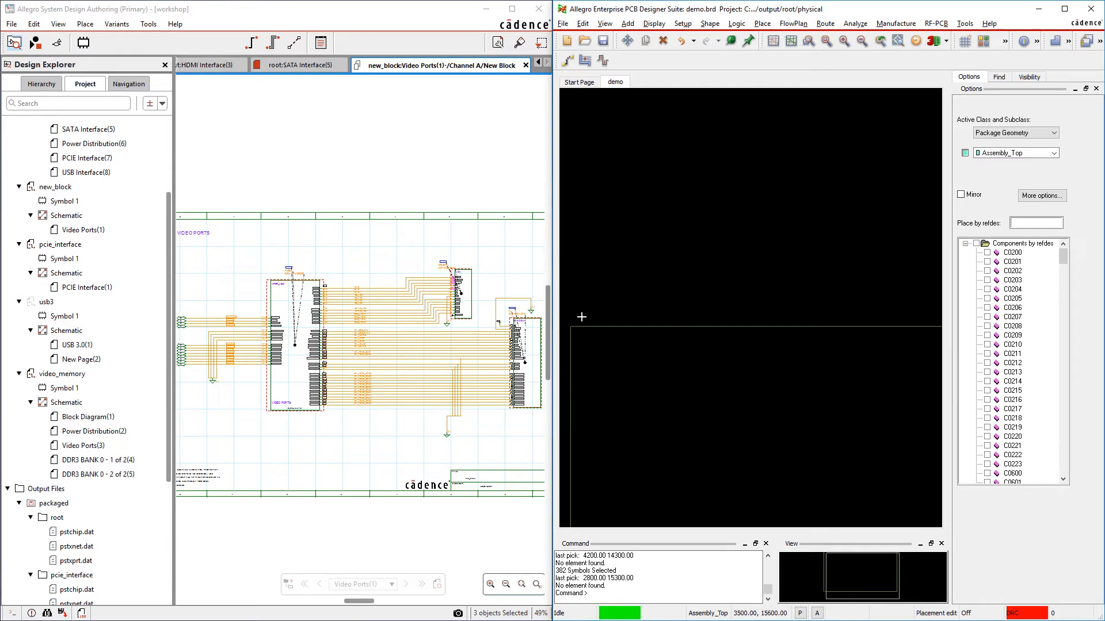
- Configure Quickplace for the Power Distribution(6) page with schematic-type placement
click(1064, 9)
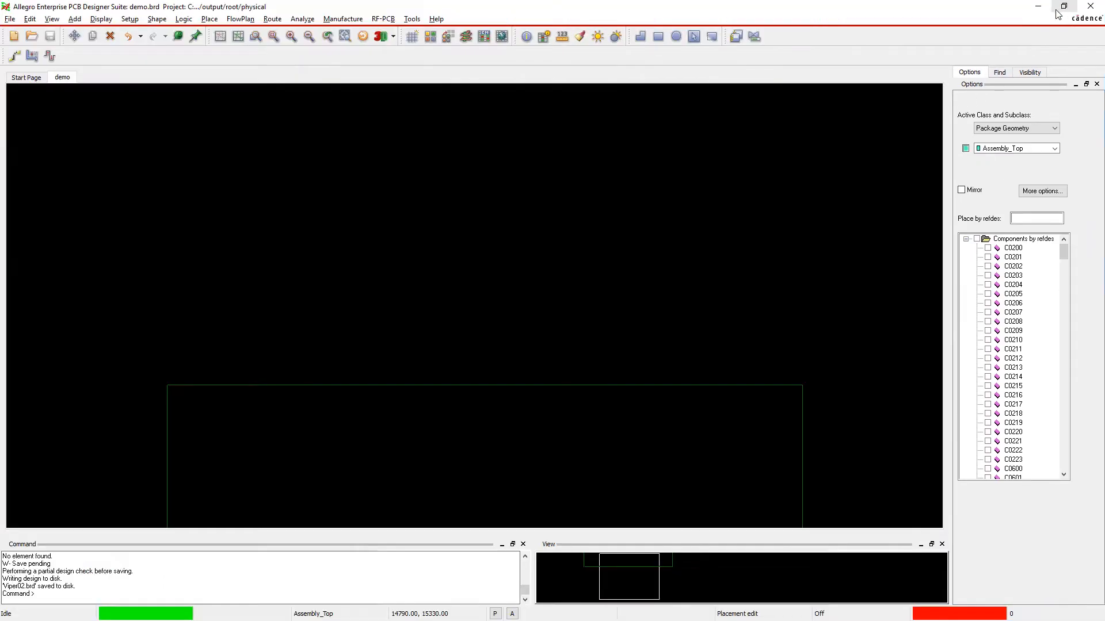
click(209, 19)
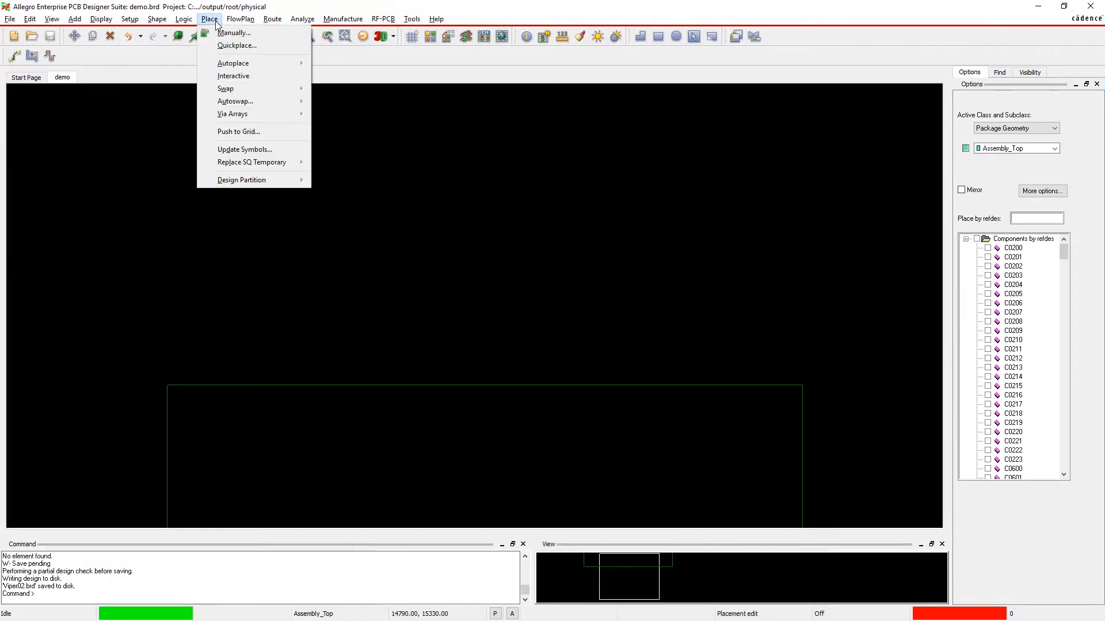
click(231, 42)
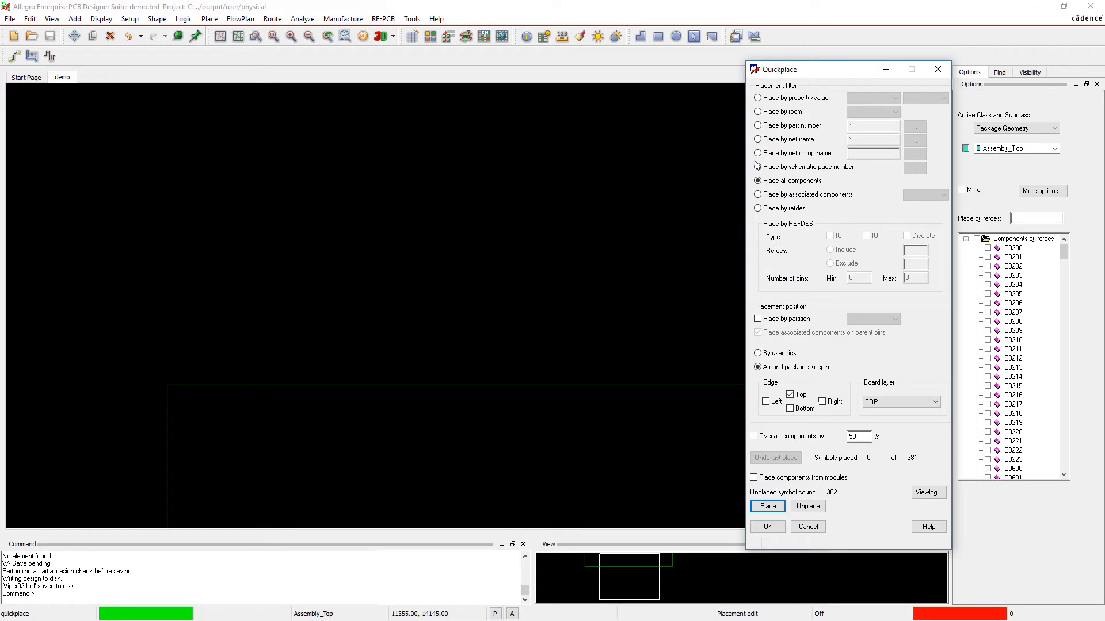
click(758, 166)
click(913, 168)
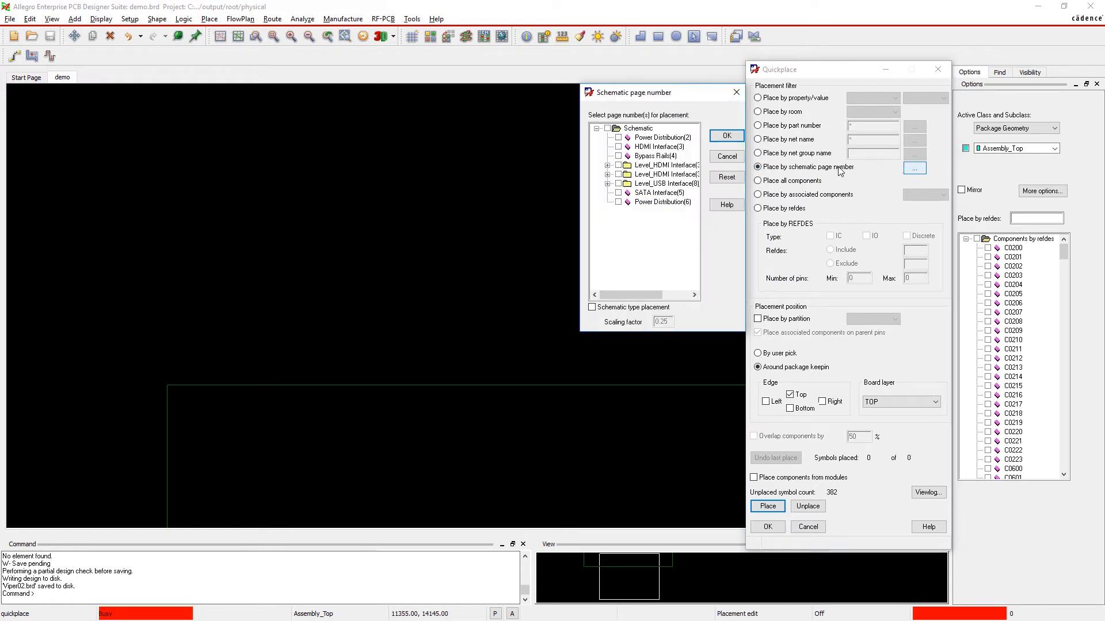
click(619, 203)
click(593, 308)
click(726, 136)
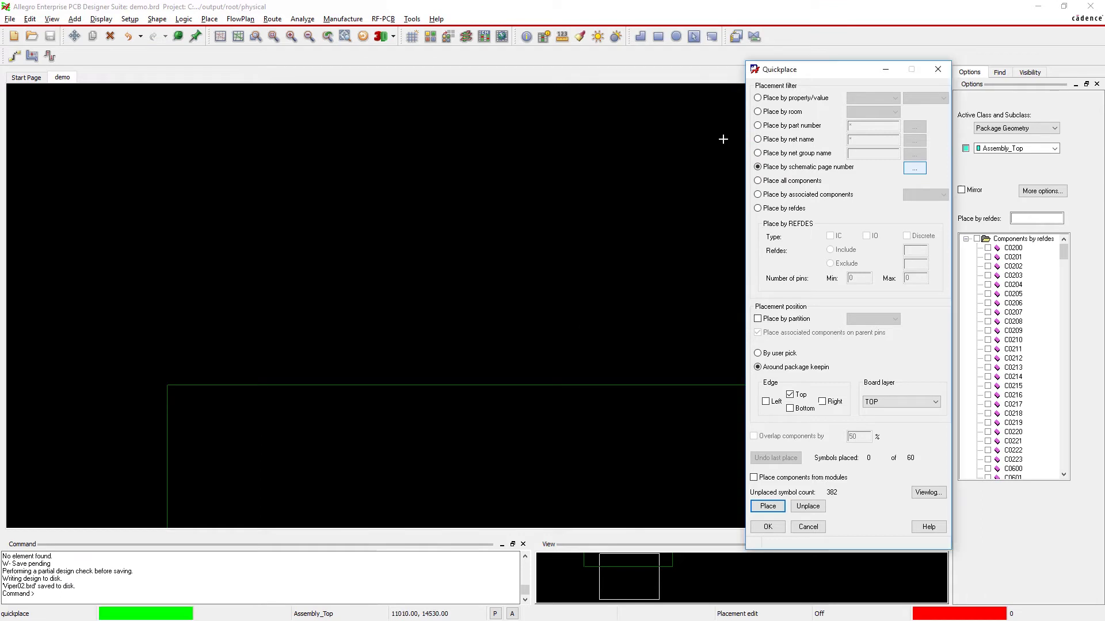
- Place the 60 Power Distribution parts by user-picked origin above the board outline
click(758, 354)
click(767, 507)
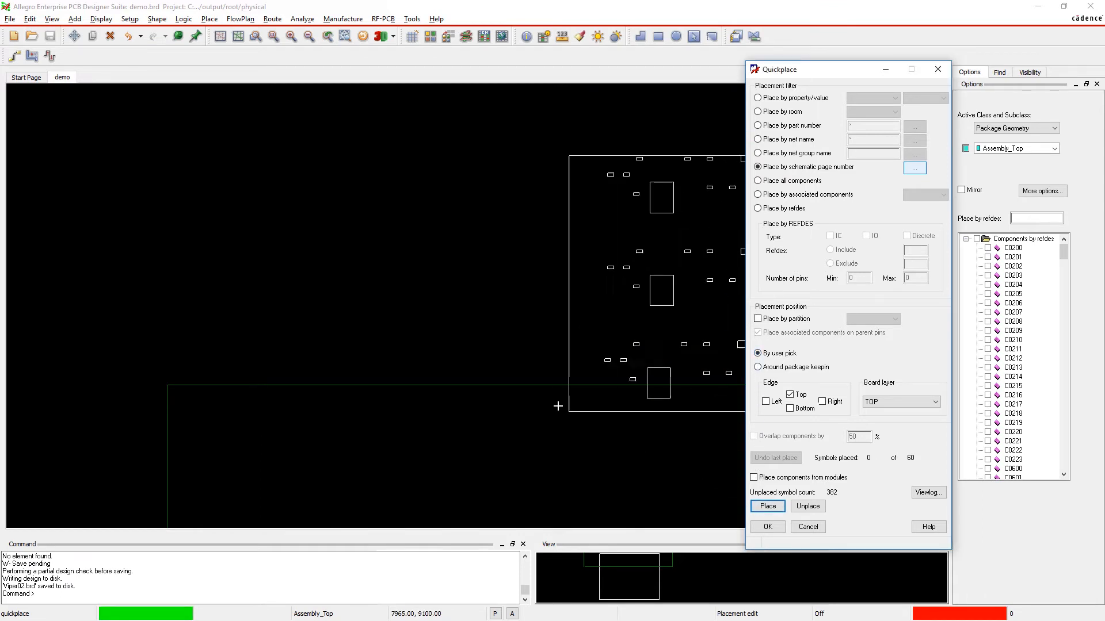
click(171, 371)
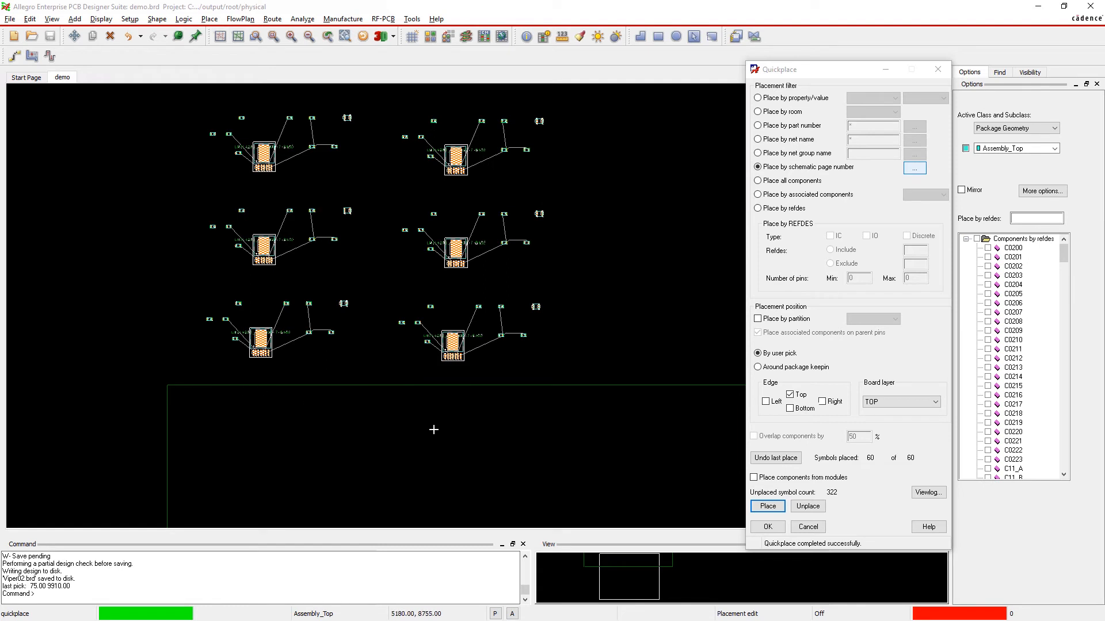
click(767, 527)
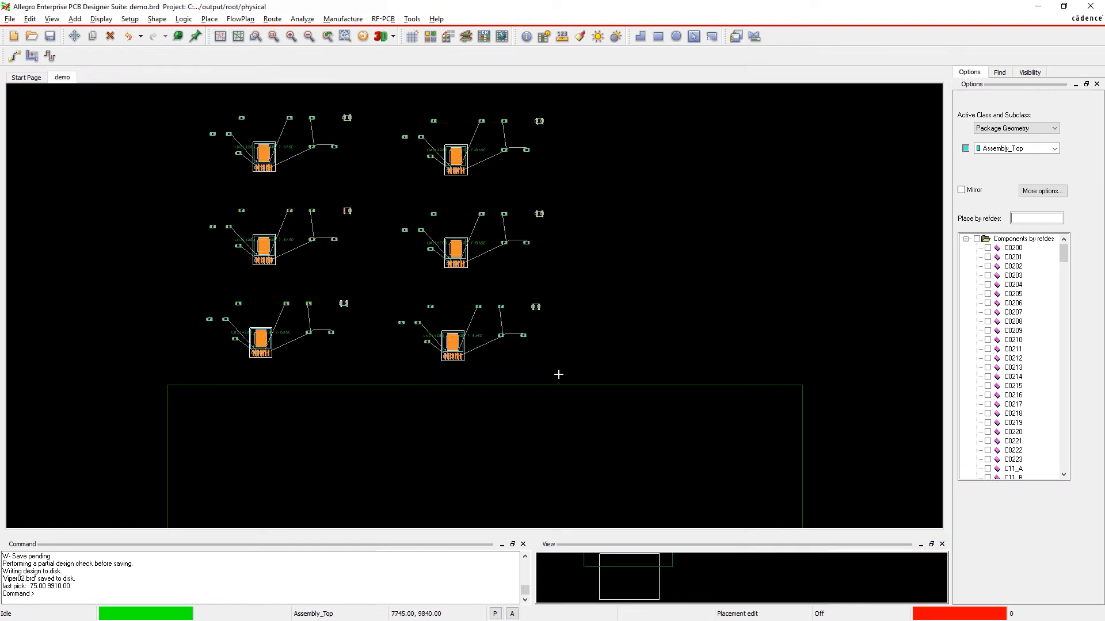
- Show the context actions for a top-left regulator circuit component
right_click(262, 156)
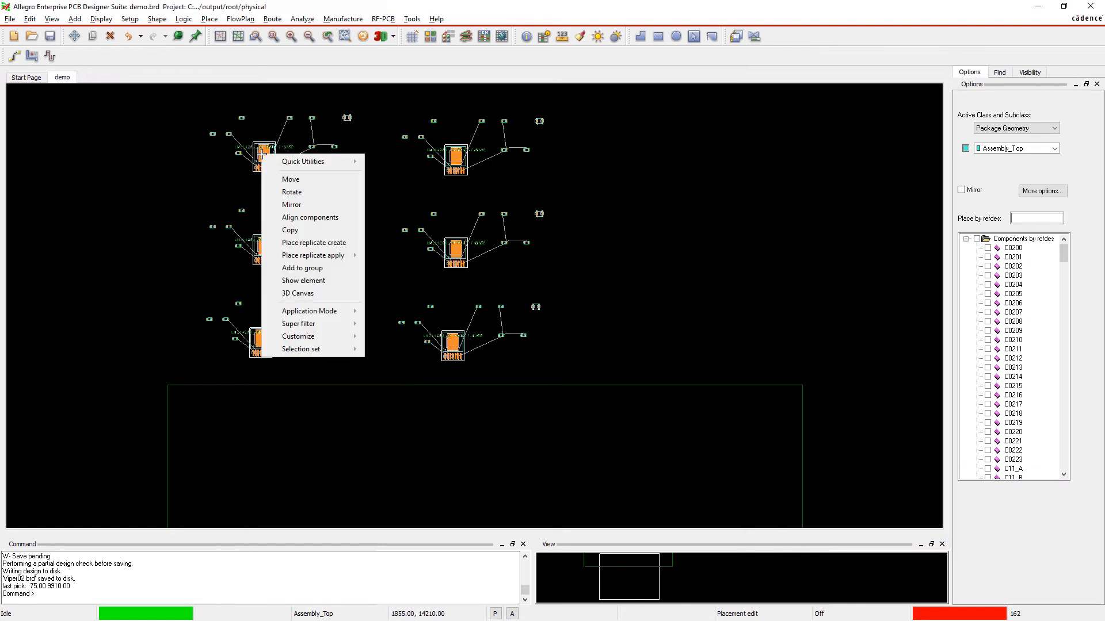